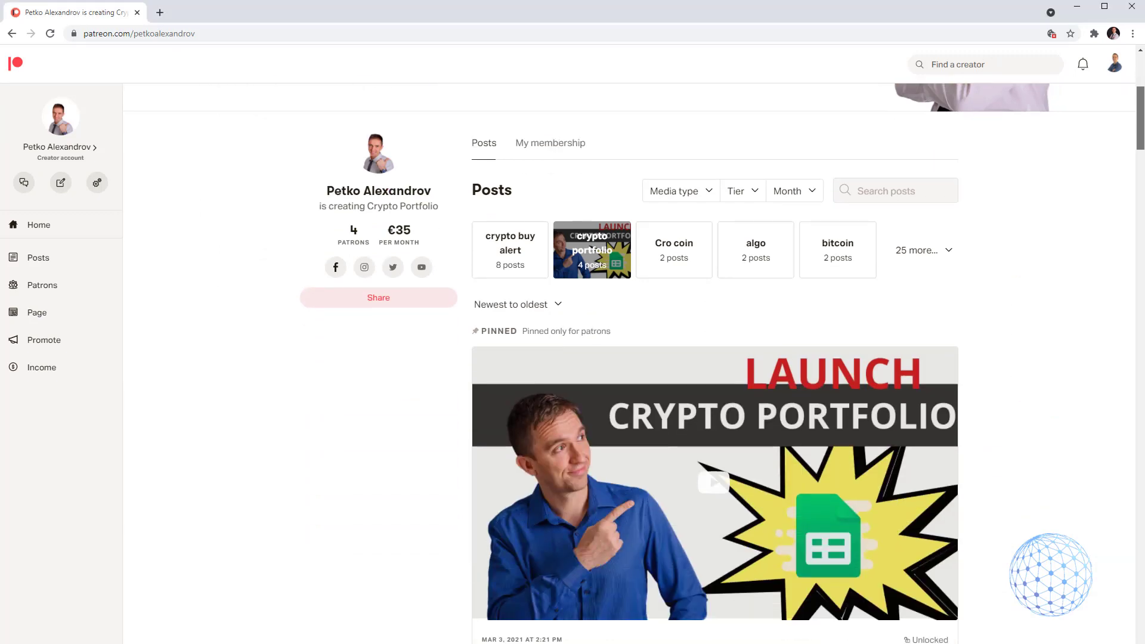
{"action": "left_click_drag", "start_coordinate": [1139, 102], "coordinate": [1140, 129]}
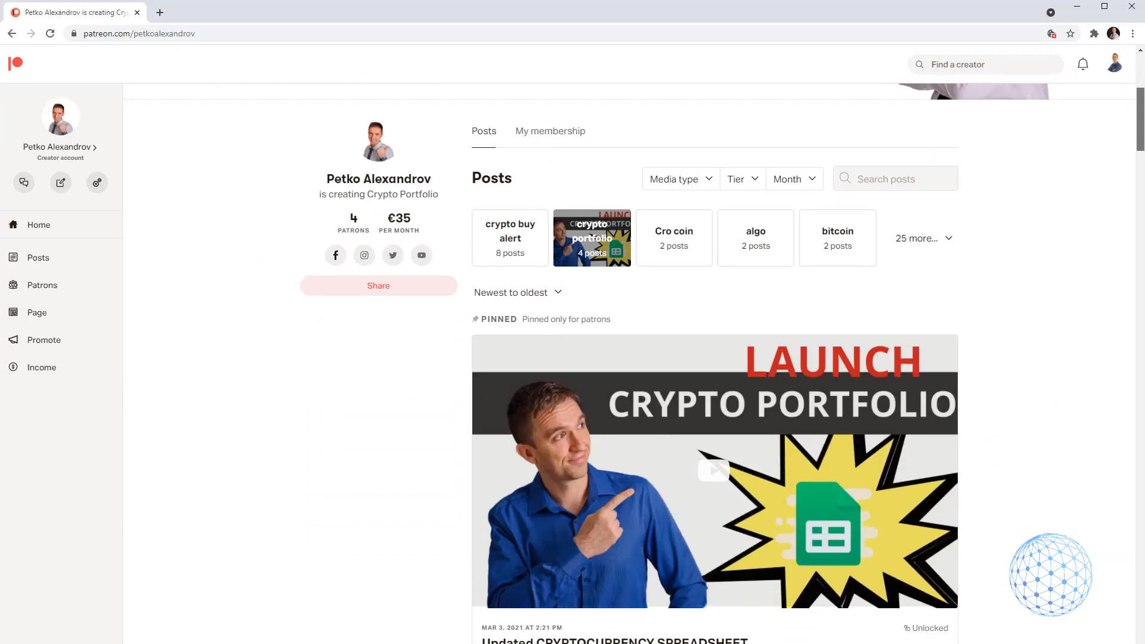
{"action": "scroll", "coordinate": [716, 358], "scroll_direction": "down", "scroll_amount": 3}
{"action": "scroll", "coordinate": [716, 359], "scroll_direction": "down", "scroll_amount": 5}
{"action": "scroll", "coordinate": [716, 358], "scroll_direction": "down", "scroll_amount": 3}
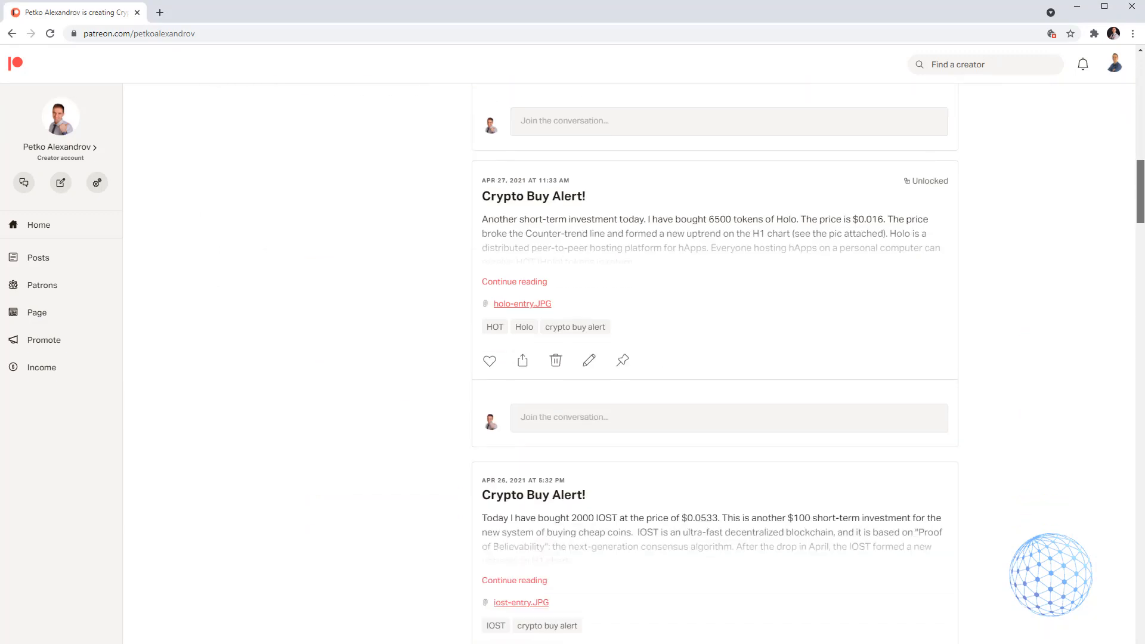
{"action": "scroll", "coordinate": [716, 358], "scroll_direction": "down", "scroll_amount": 2}
{"action": "scroll", "coordinate": [716, 358], "scroll_direction": "down", "scroll_amount": 2}
{"action": "scroll", "coordinate": [716, 358], "scroll_direction": "down", "scroll_amount": 3}
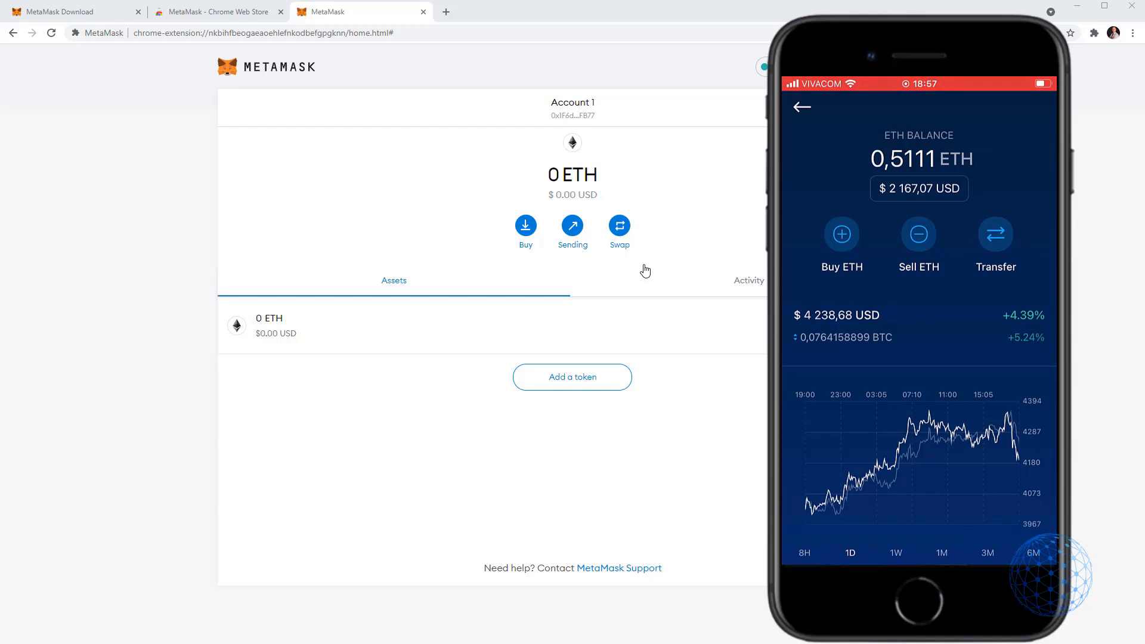
Start a Buy from the deposit-ether options and continue to Wyre for card purchase.
{"action": "left_click", "coordinate": [533, 233]}
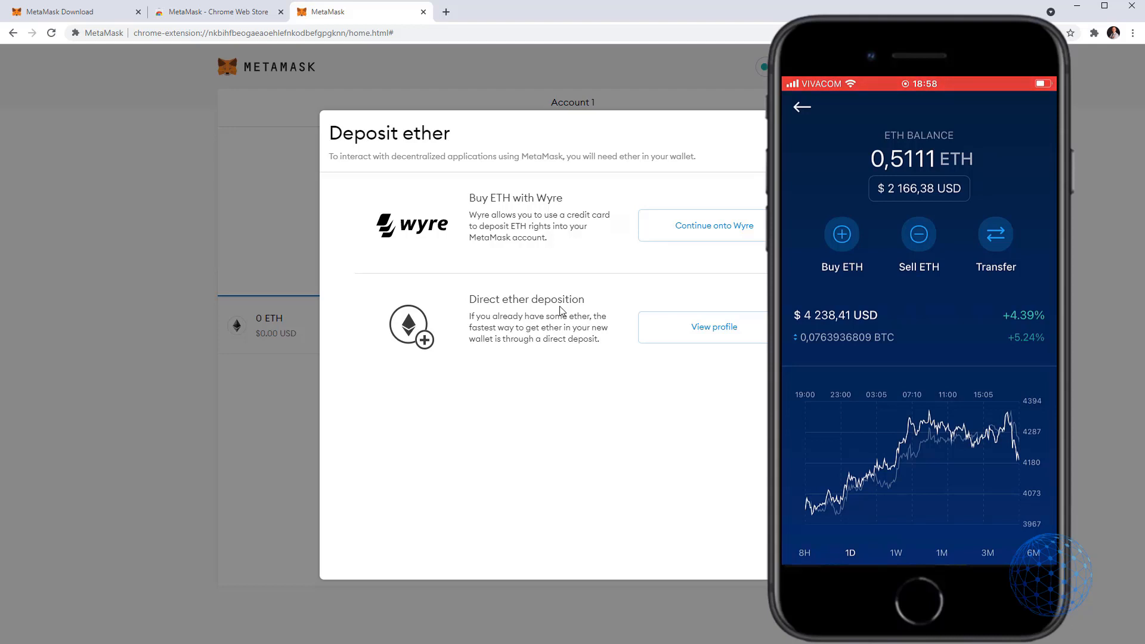
{"action": "left_click", "coordinate": [706, 243]}
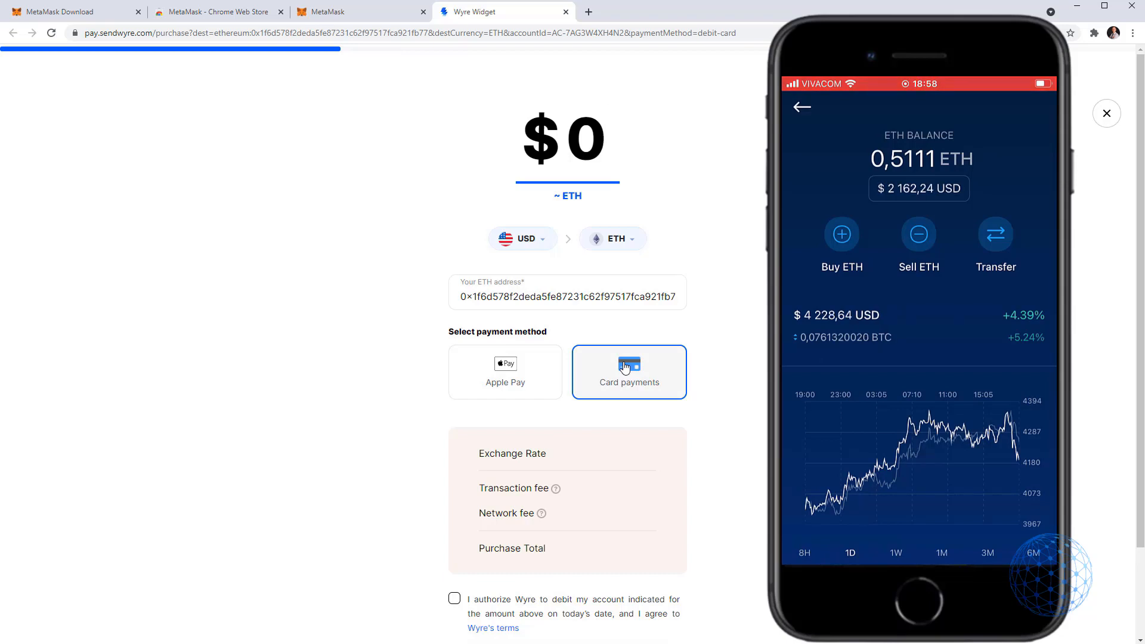
{"action": "type", "text": "40"}
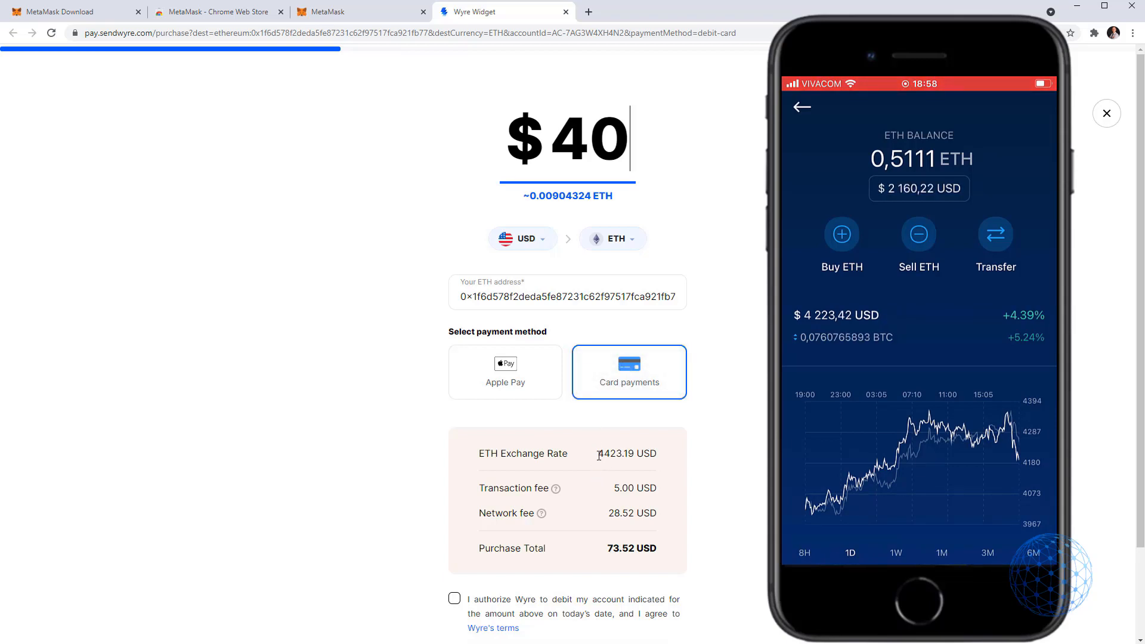
Highlight the ETH exchange rate shown for the $40 purchase.
{"action": "left_click_drag", "start_coordinate": [598, 453], "coordinate": [634, 462]}
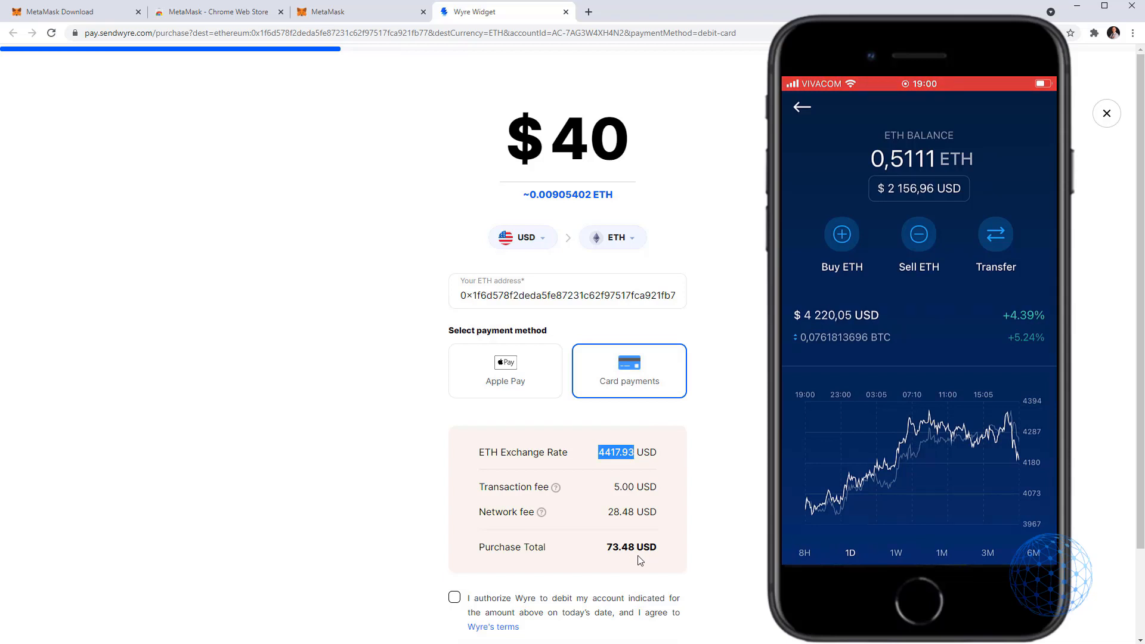
Retry amounts 50, 10, 40 and 60, settling on $100 (about 0.0229 ETH, $133.18 total).
{"action": "left_click", "coordinate": [564, 154]}
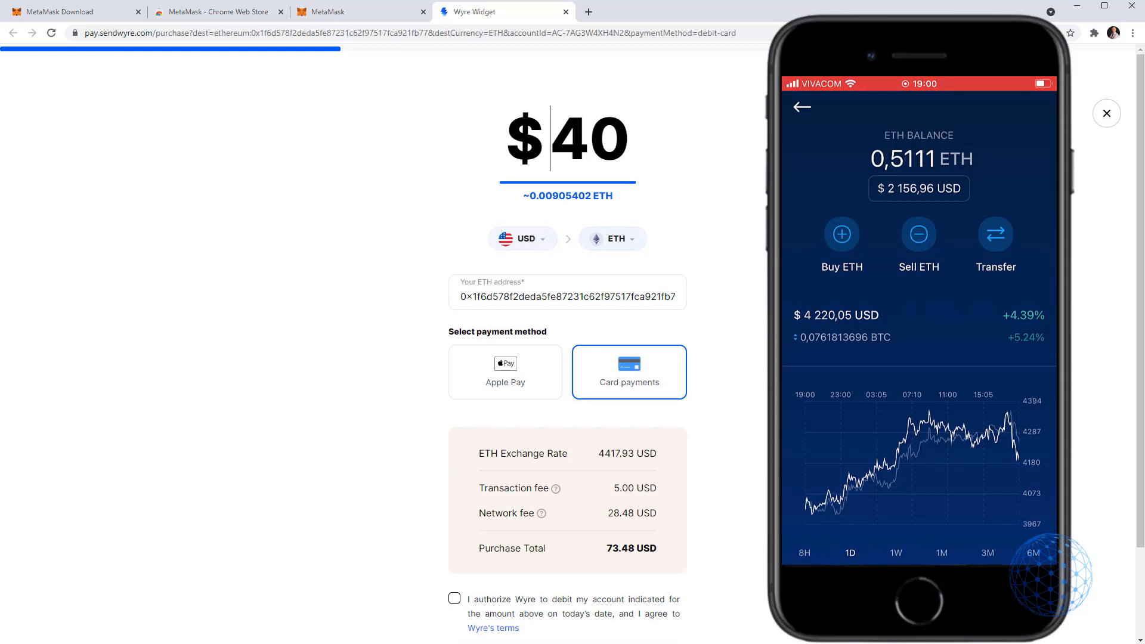
{"action": "key", "text": "shift+Right"}
{"action": "key", "text": "shift+Right"}
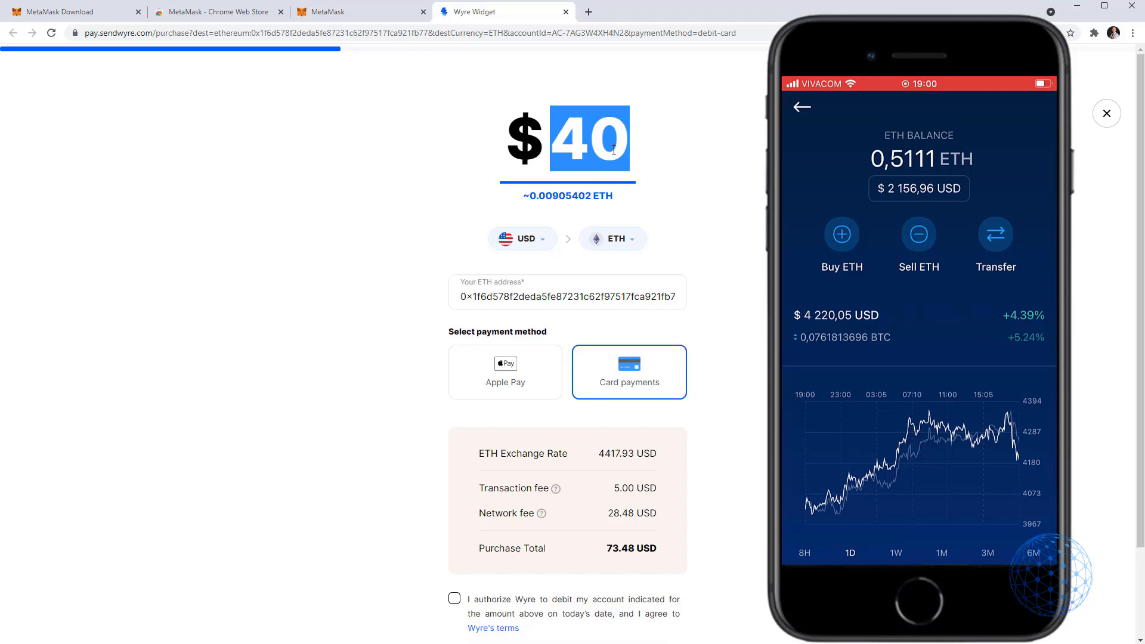
{"action": "type", "text": "50"}
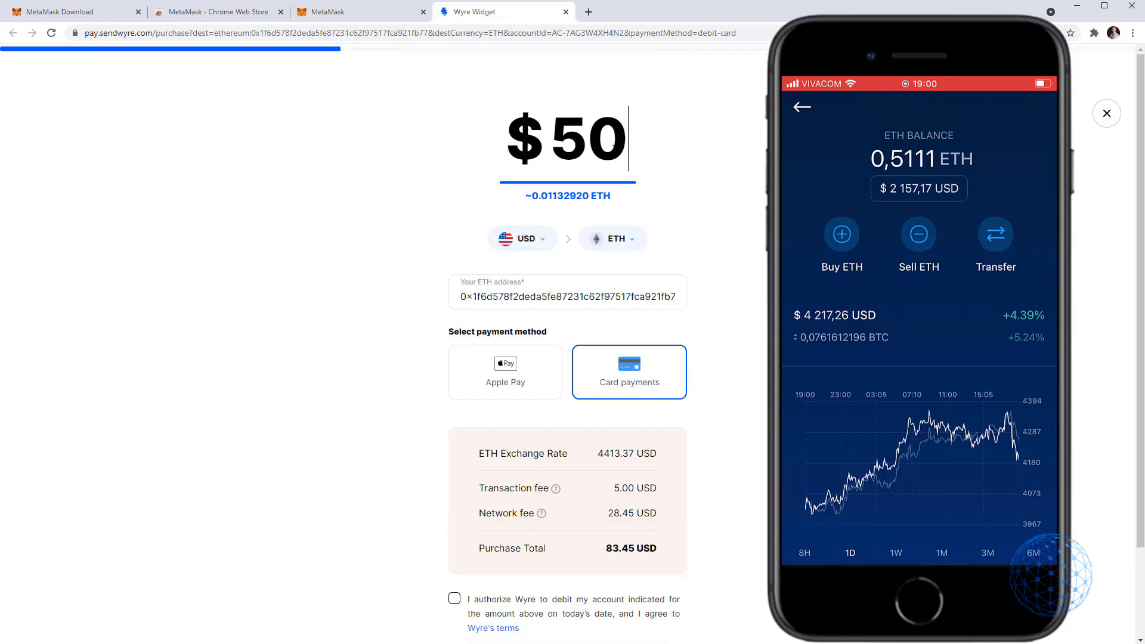
{"action": "key", "text": "BackSpace"}
{"action": "key", "text": "BackSpace"}
{"action": "type", "text": "10"}
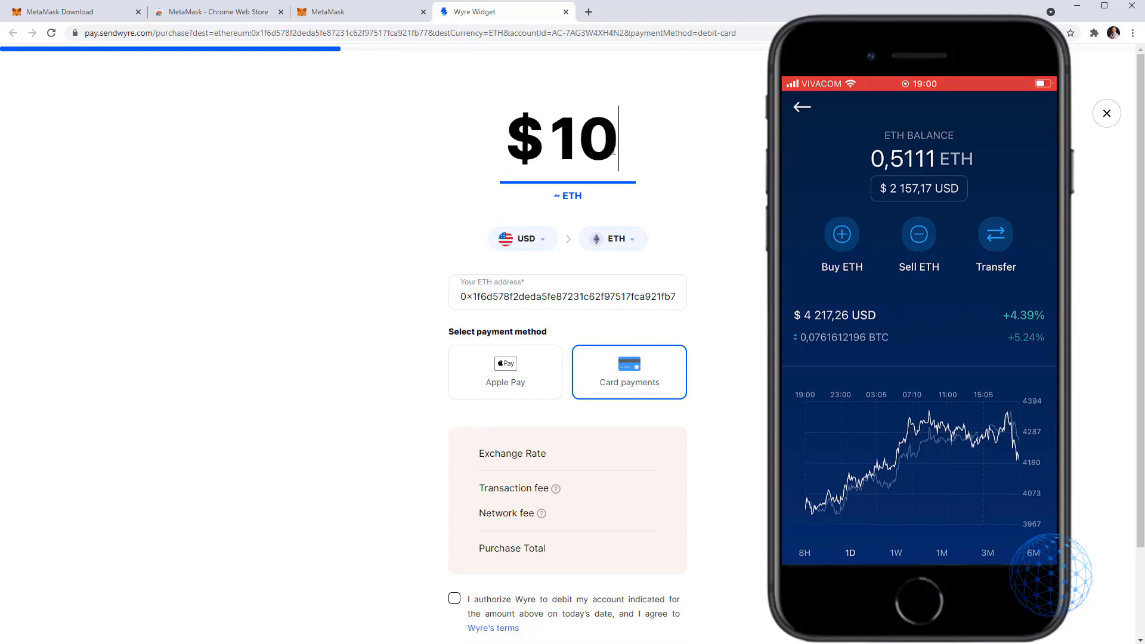
{"action": "type", "text": "0"}
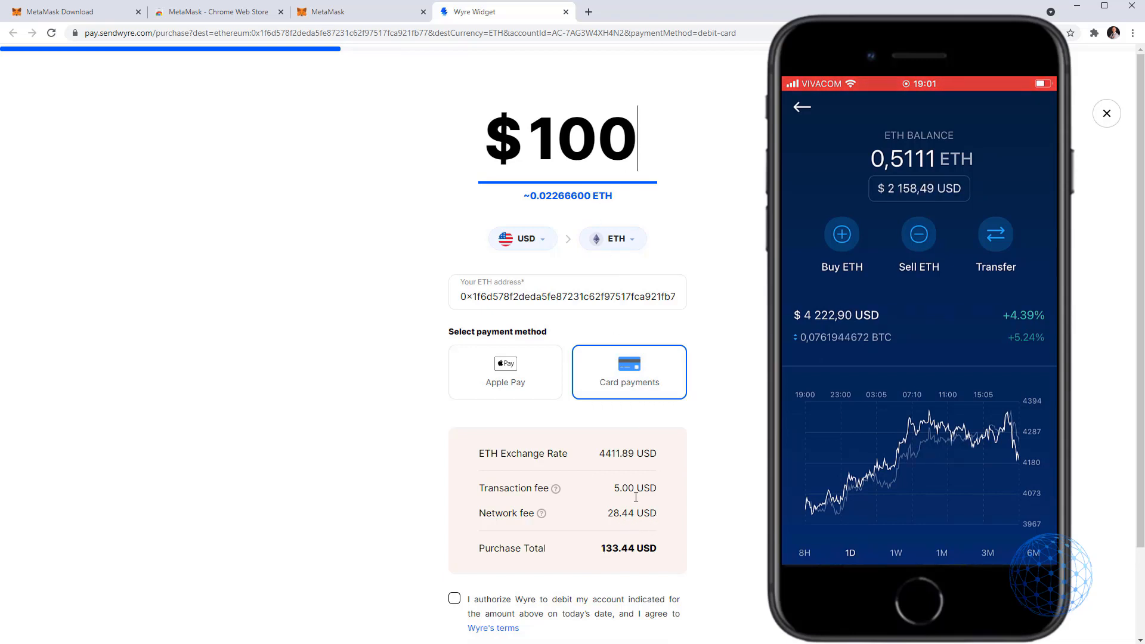
{"action": "left_click_drag", "start_coordinate": [638, 141], "coordinate": [535, 134]}
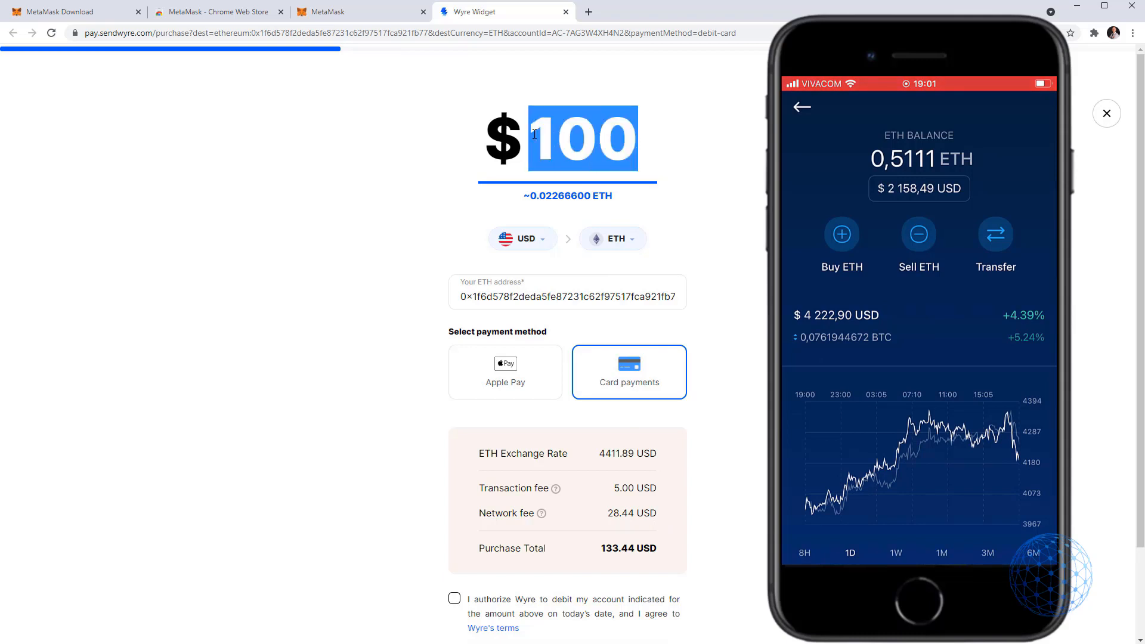
{"action": "type", "text": "40"}
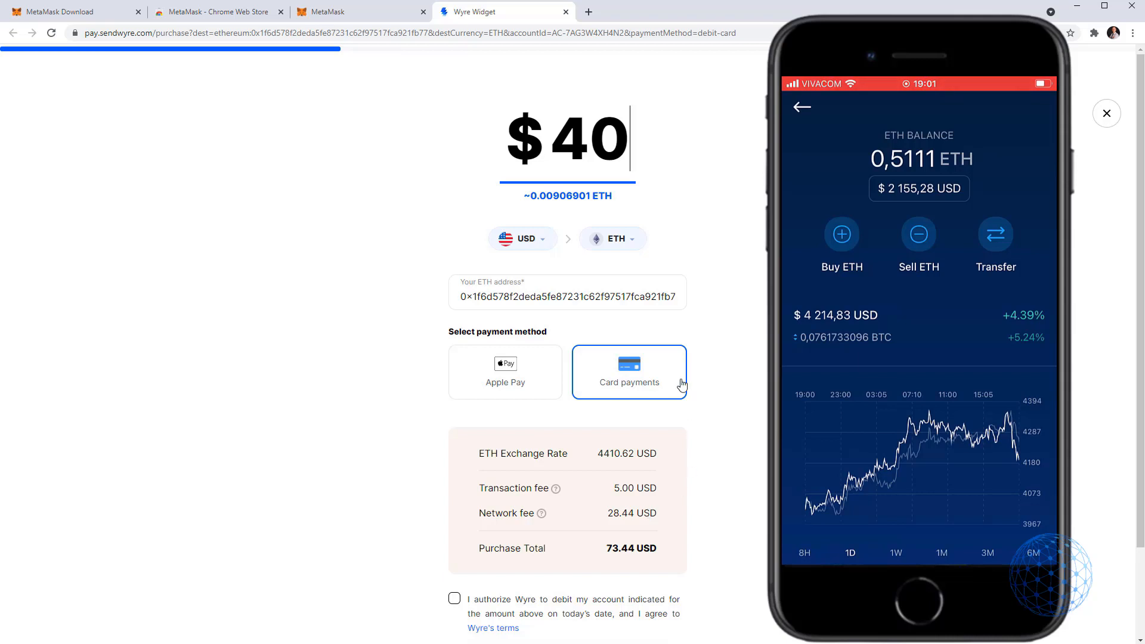
{"action": "double_click", "coordinate": [641, 131]}
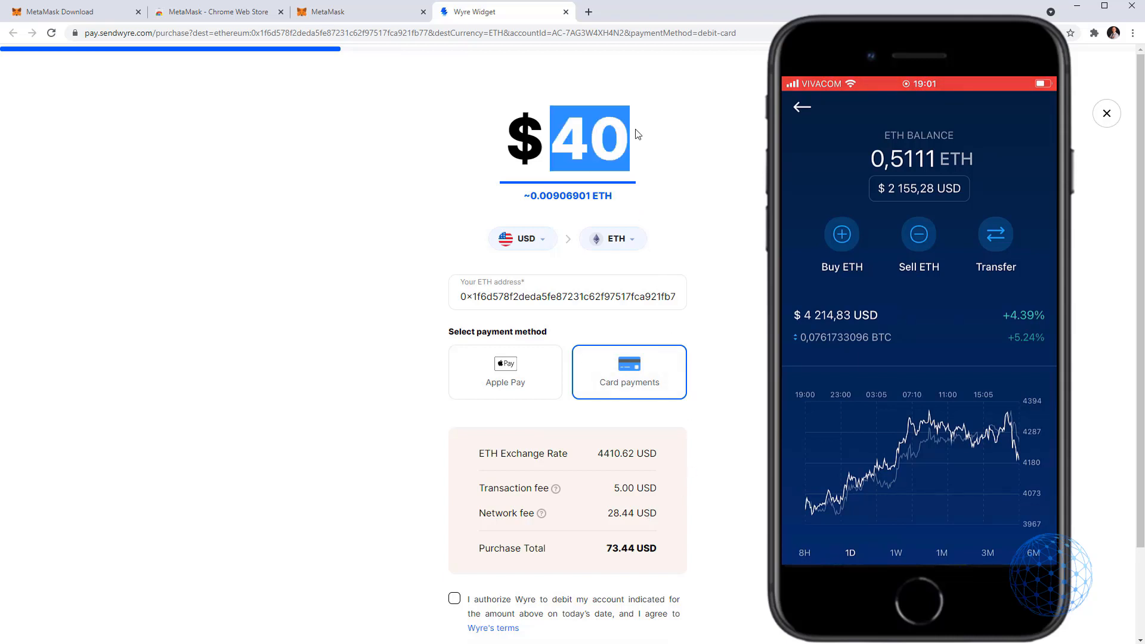
{"action": "type", "text": "6"}
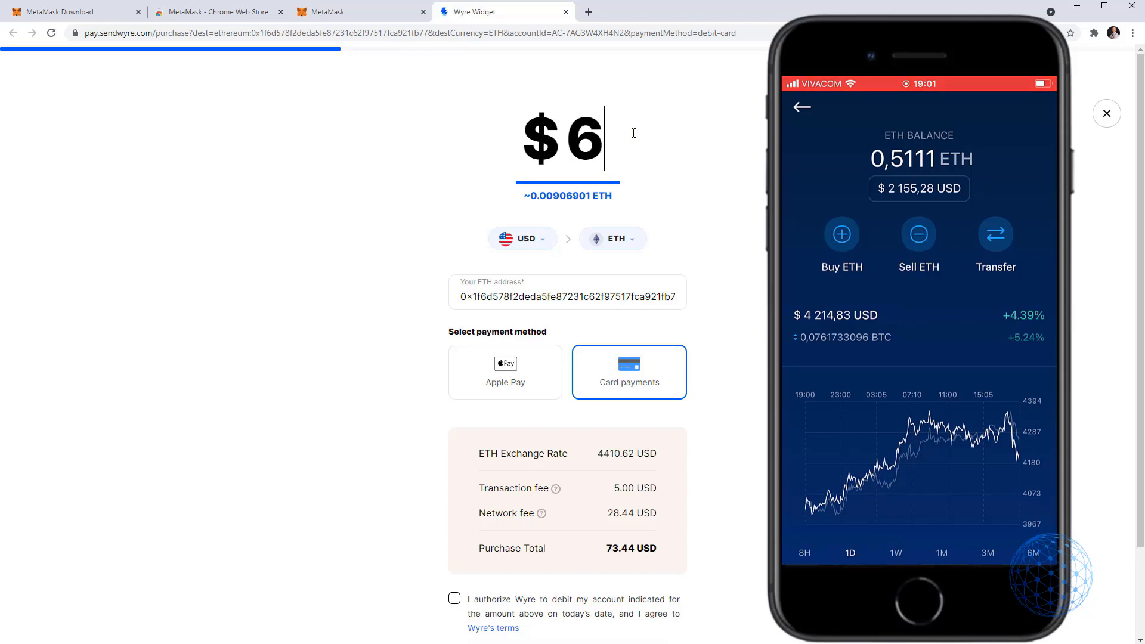
{"action": "type", "text": "0"}
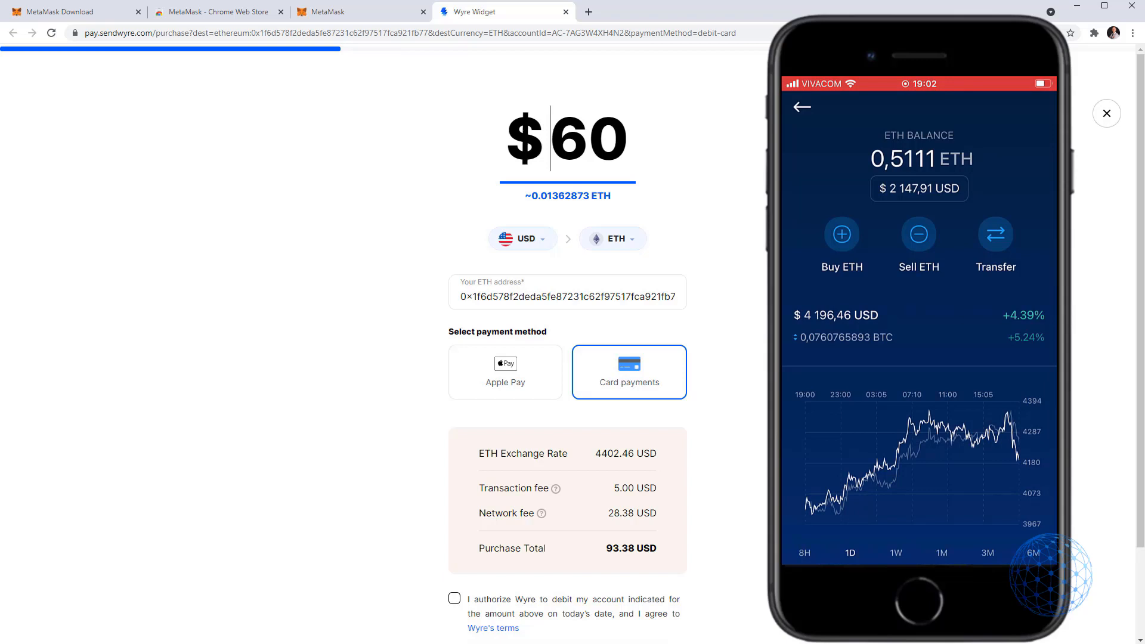
{"action": "left_click_drag", "start_coordinate": [548, 126], "coordinate": [655, 150]}
{"action": "type", "text": "100"}
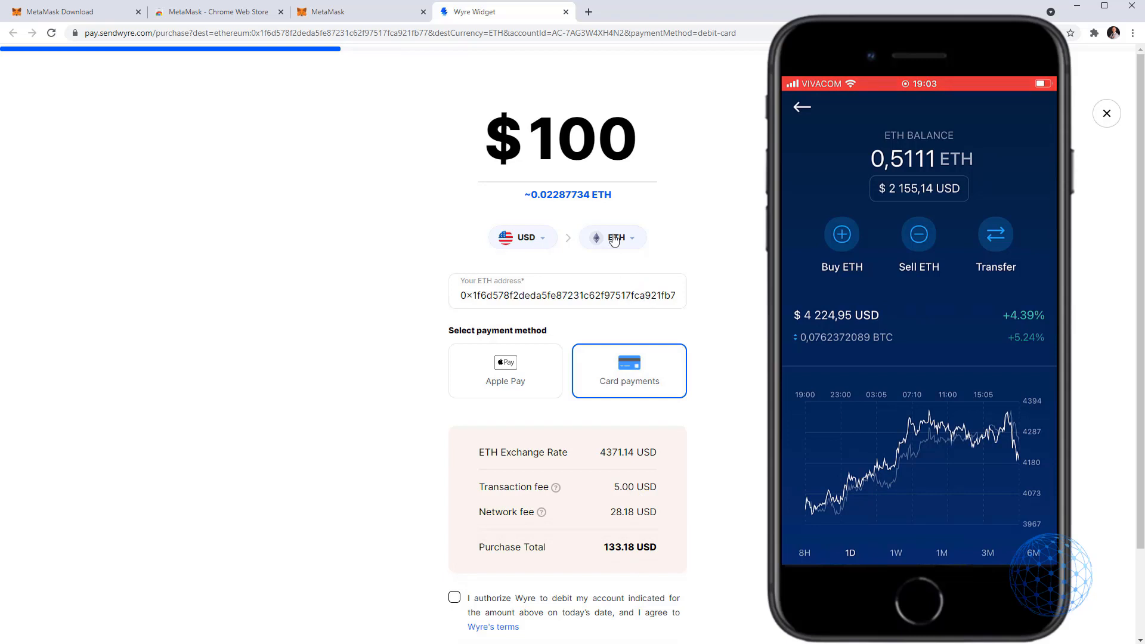
Abandon the Wyre widget and show Account 1's address and QR code instead.
{"action": "left_click", "coordinate": [1108, 113]}
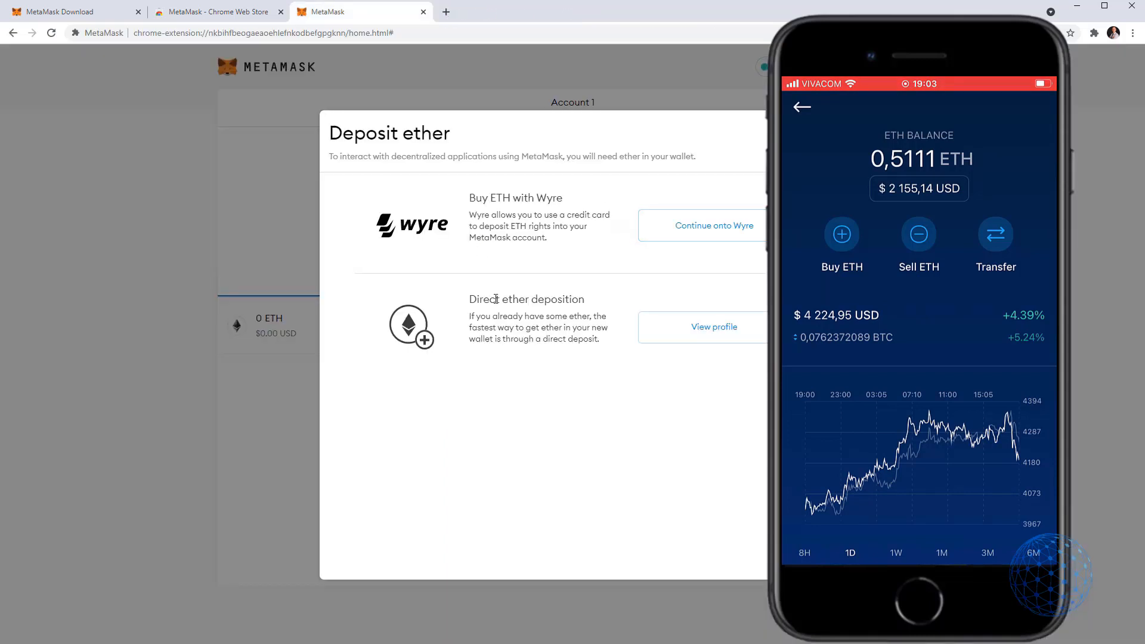
{"action": "left_click", "coordinate": [717, 337]}
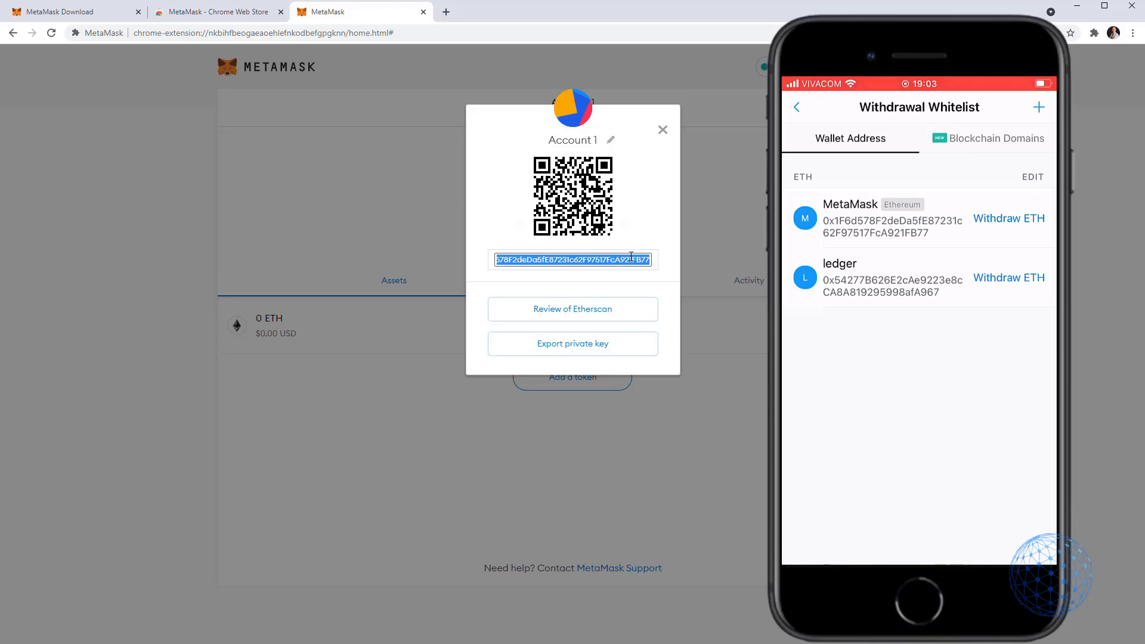
{"action": "left_click", "coordinate": [632, 260]}
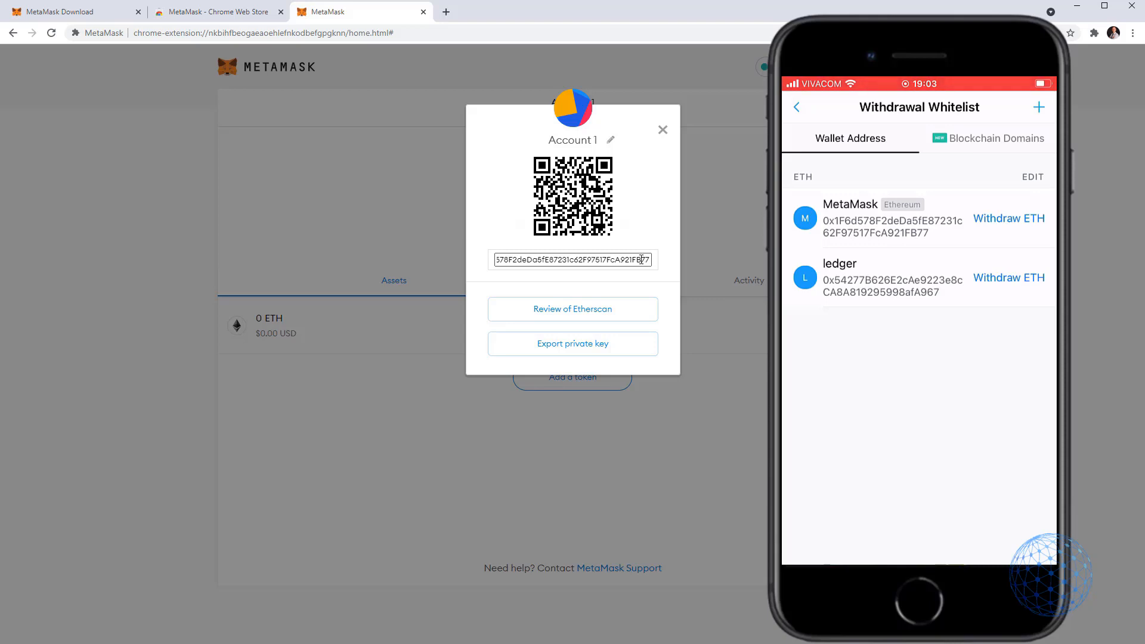
{"action": "left_click_drag", "start_coordinate": [509, 260], "coordinate": [486, 267]}
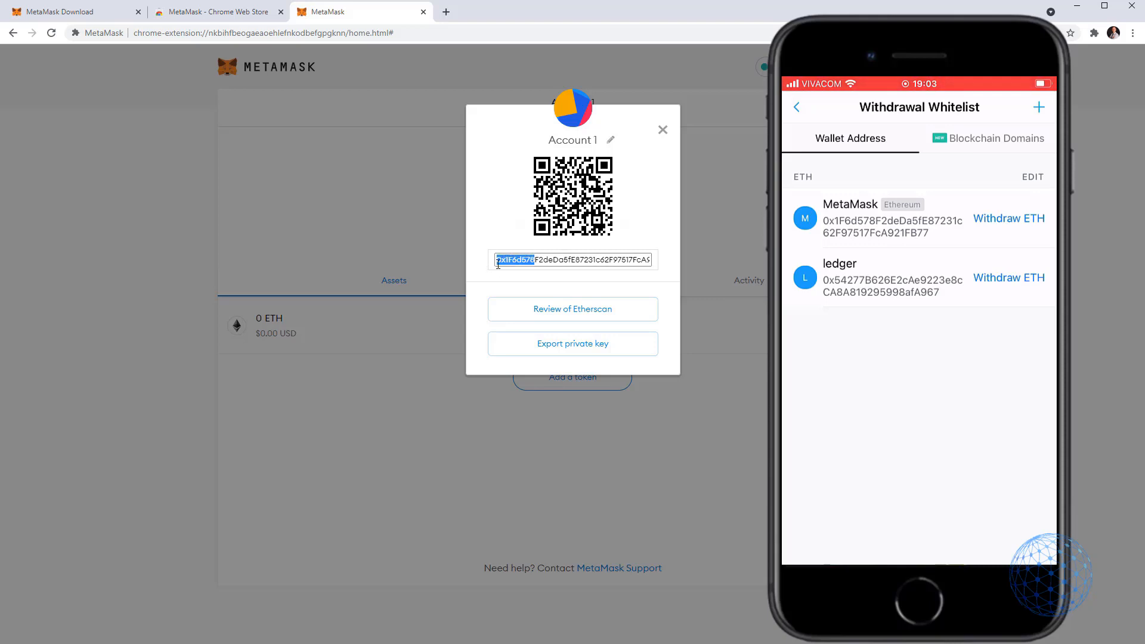
{"action": "left_click", "coordinate": [511, 260]}
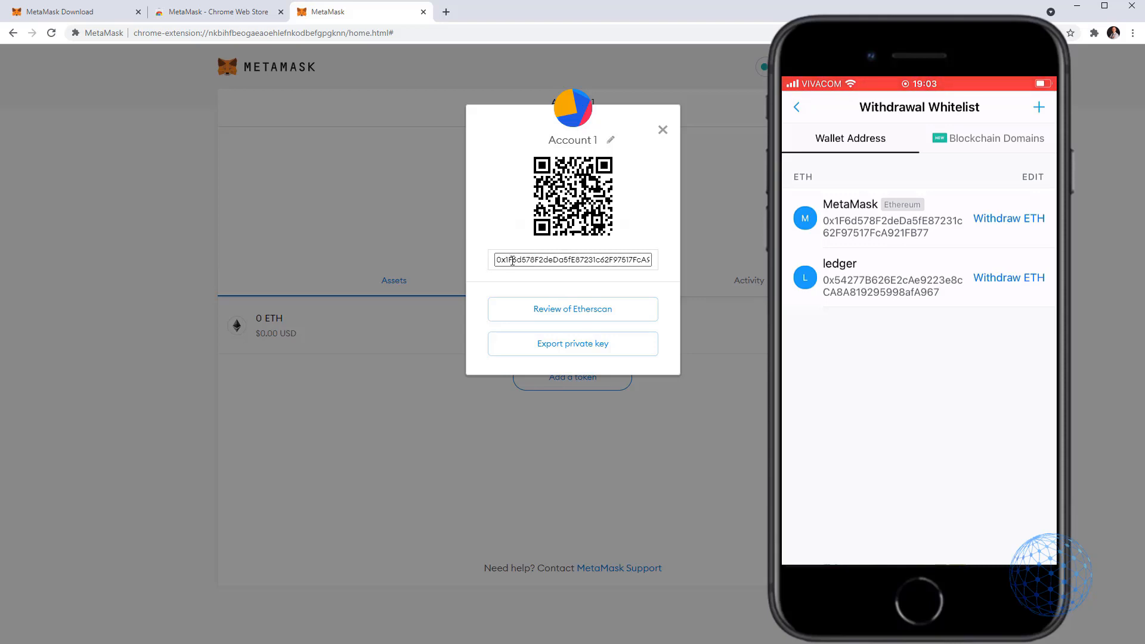
{"action": "left_click_drag", "start_coordinate": [512, 261], "coordinate": [496, 260]}
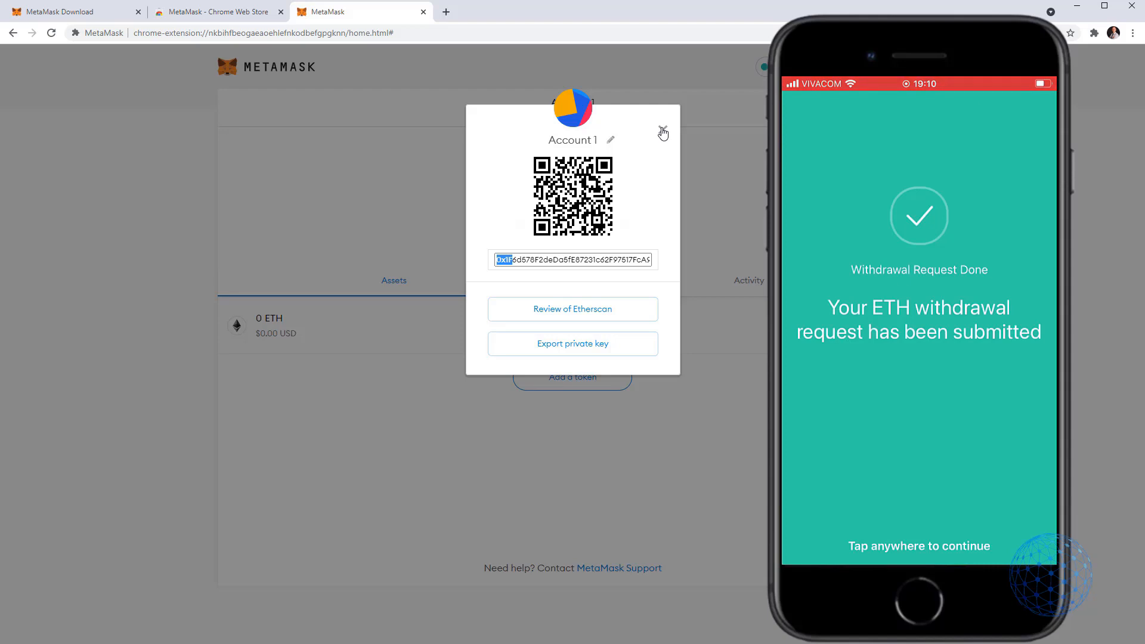
Dismiss the account details and reload the wallet page with F5.
{"action": "left_click", "coordinate": [663, 133]}
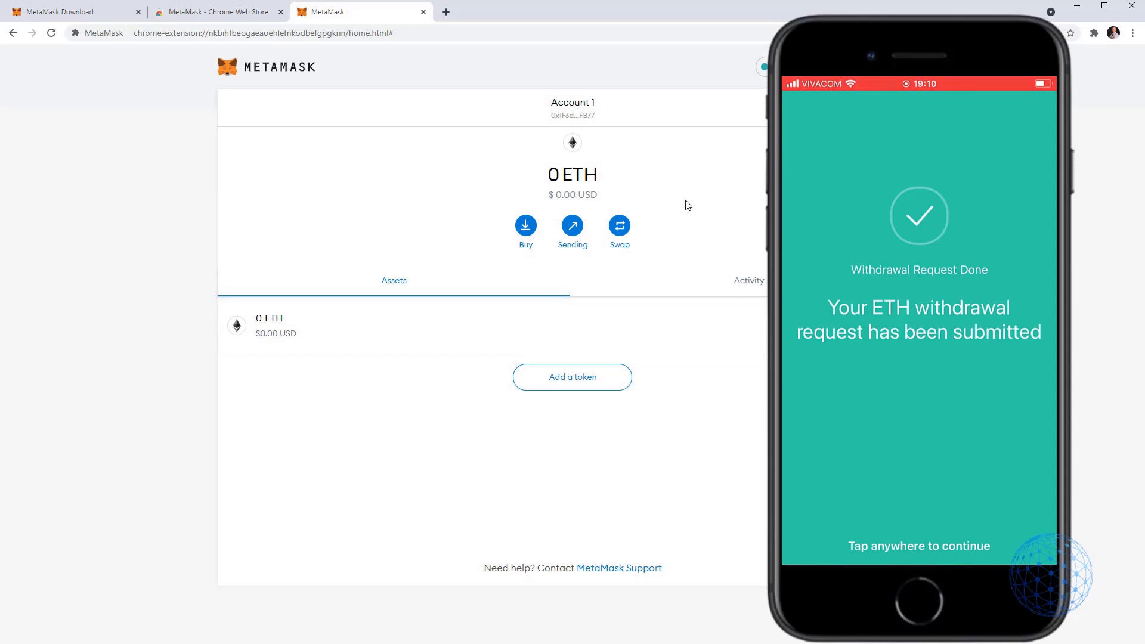
{"action": "key", "text": "F5"}
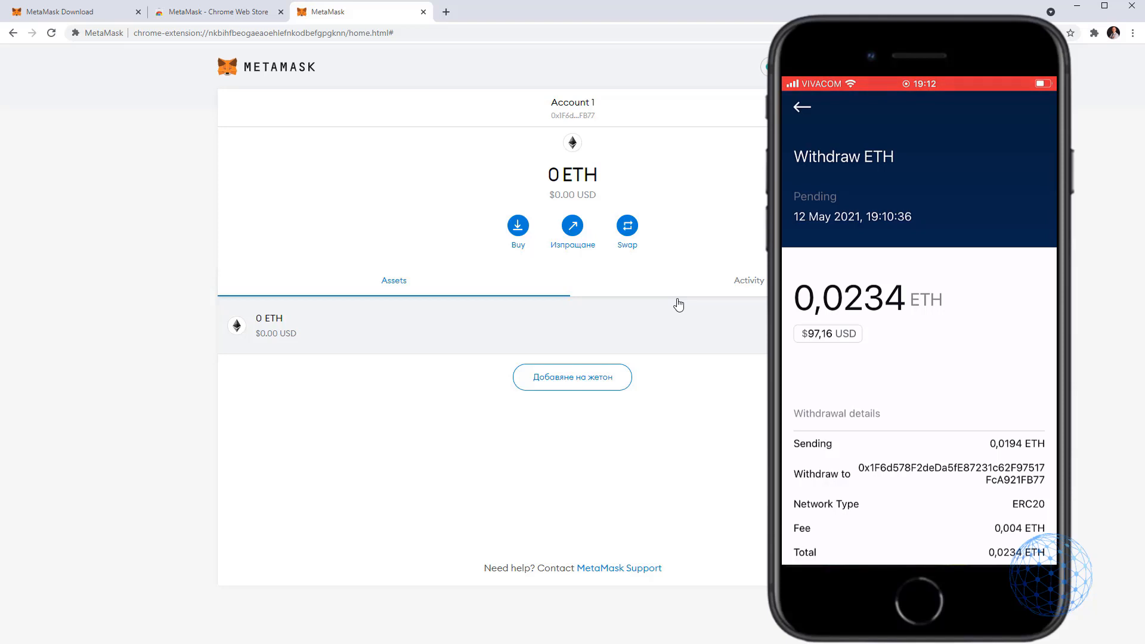
Start Buy again and continue to Wyre via 'Продължете към Wyre'.
{"action": "left_click", "coordinate": [517, 226]}
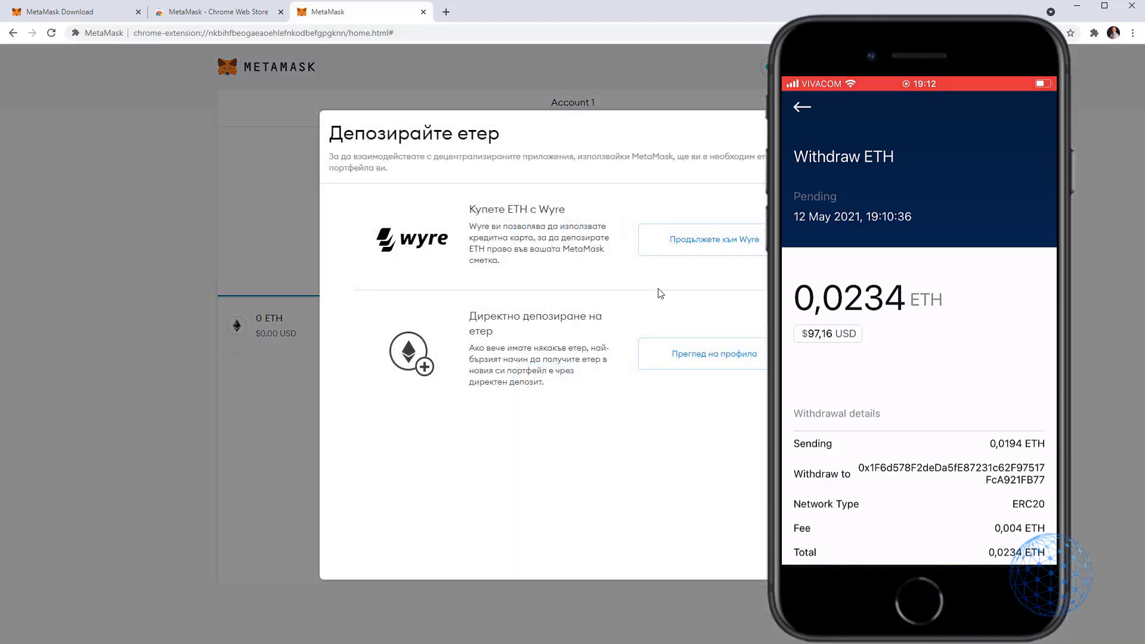
{"action": "left_click", "coordinate": [700, 253]}
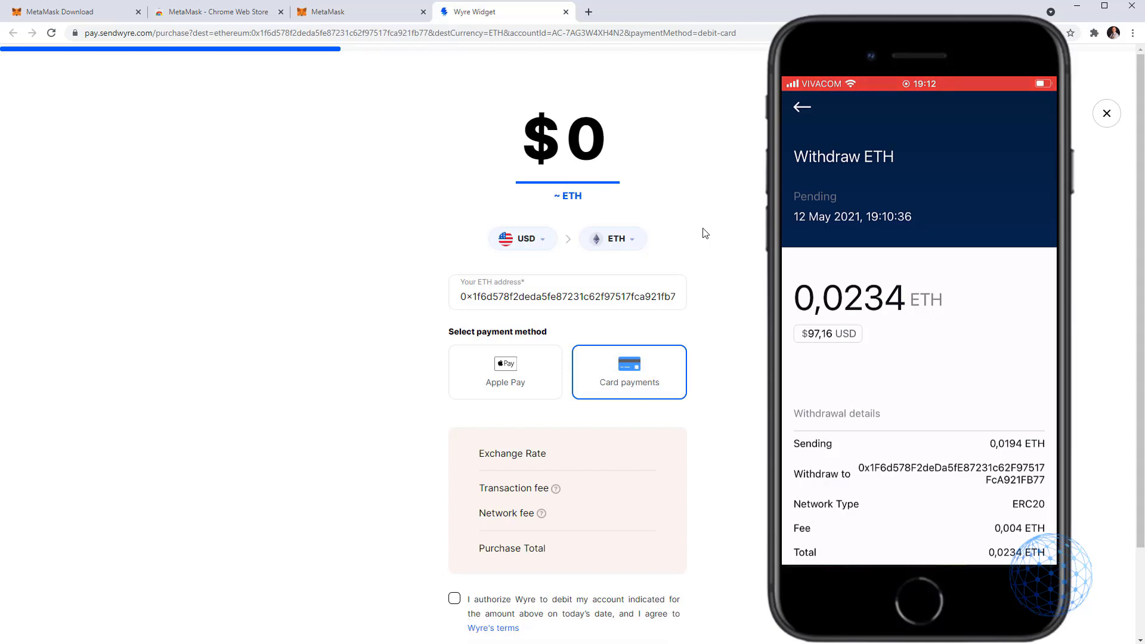
Try $80, $70 and $65, correcting typos, to settle on $63 (about 0.01434 ETH, $97.72 total).
{"action": "key", "text": "BackSpace"}
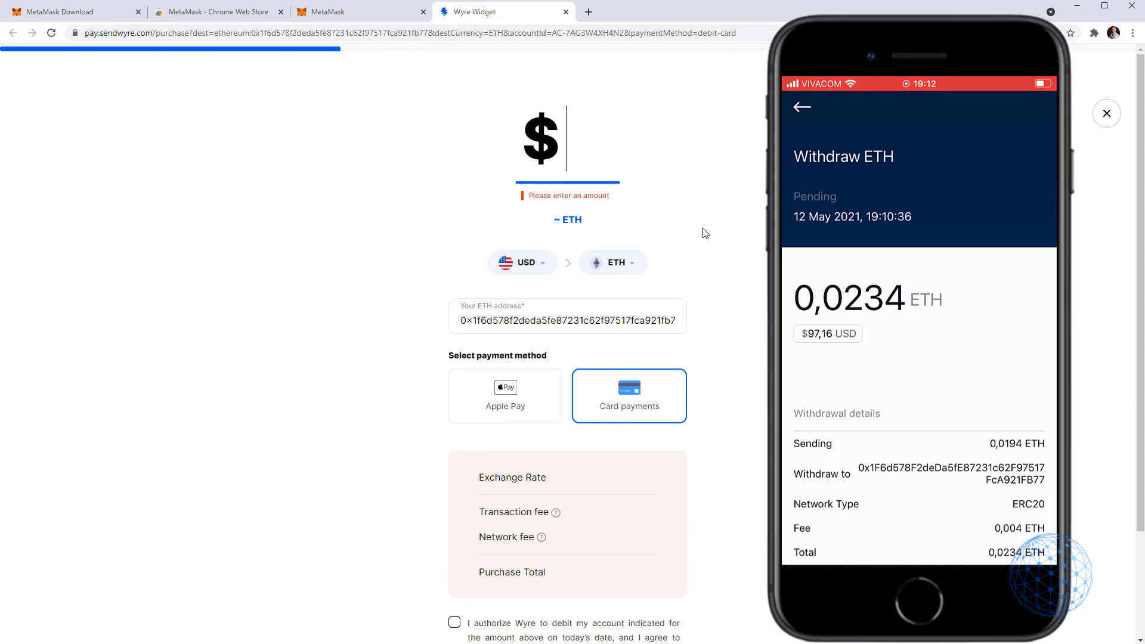
{"action": "type", "text": "80"}
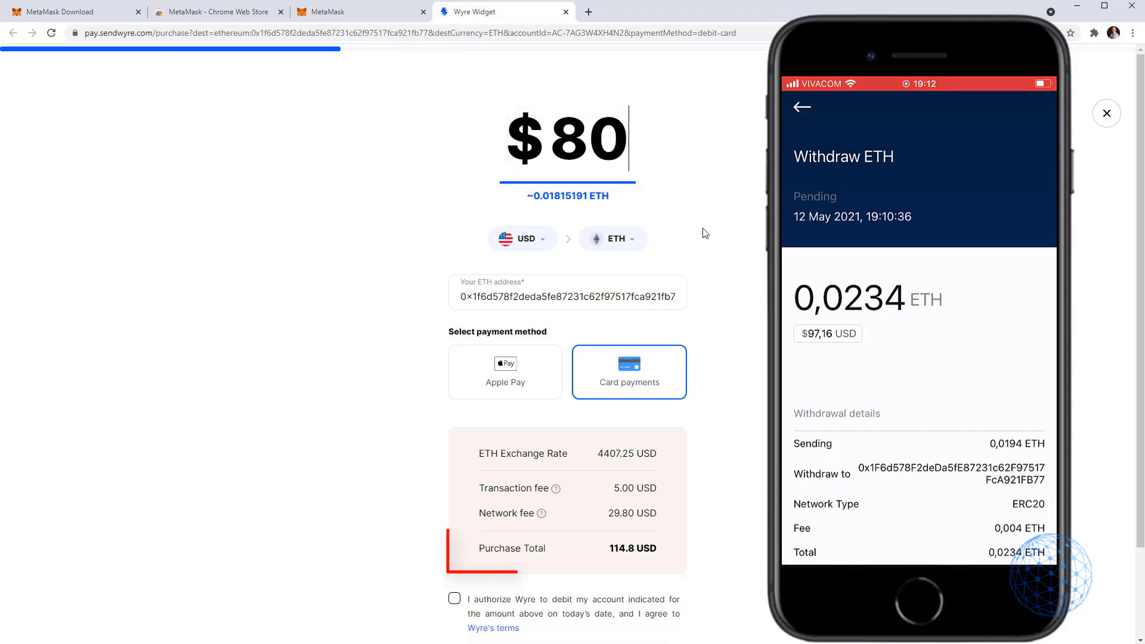
{"action": "key", "text": "BackSpace"}
{"action": "key", "text": "BackSpace"}
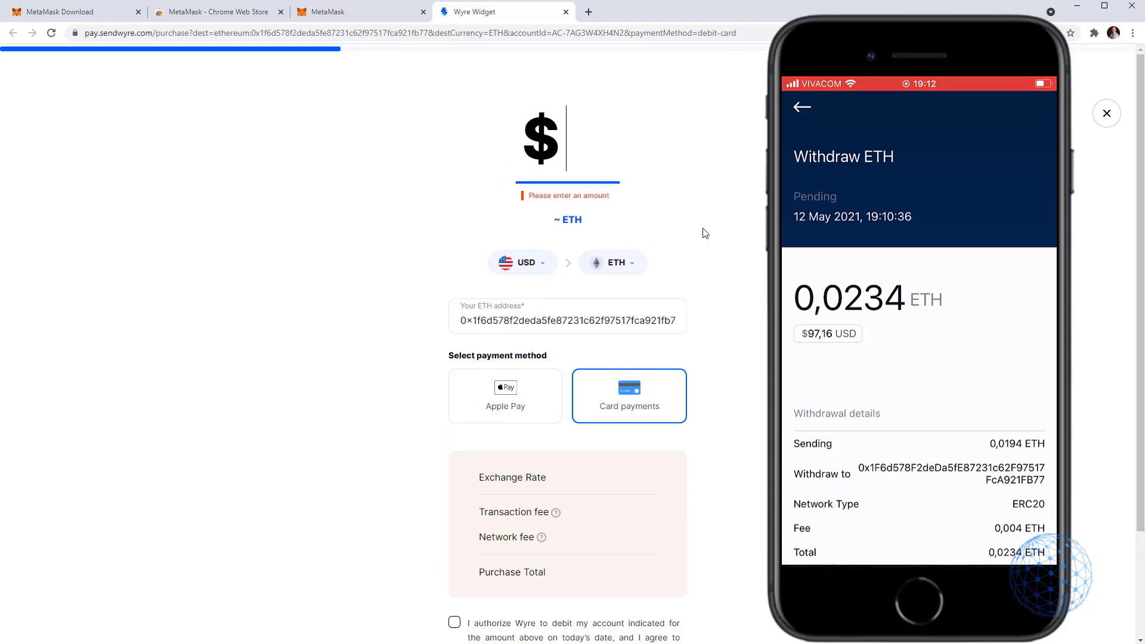
{"action": "type", "text": "70"}
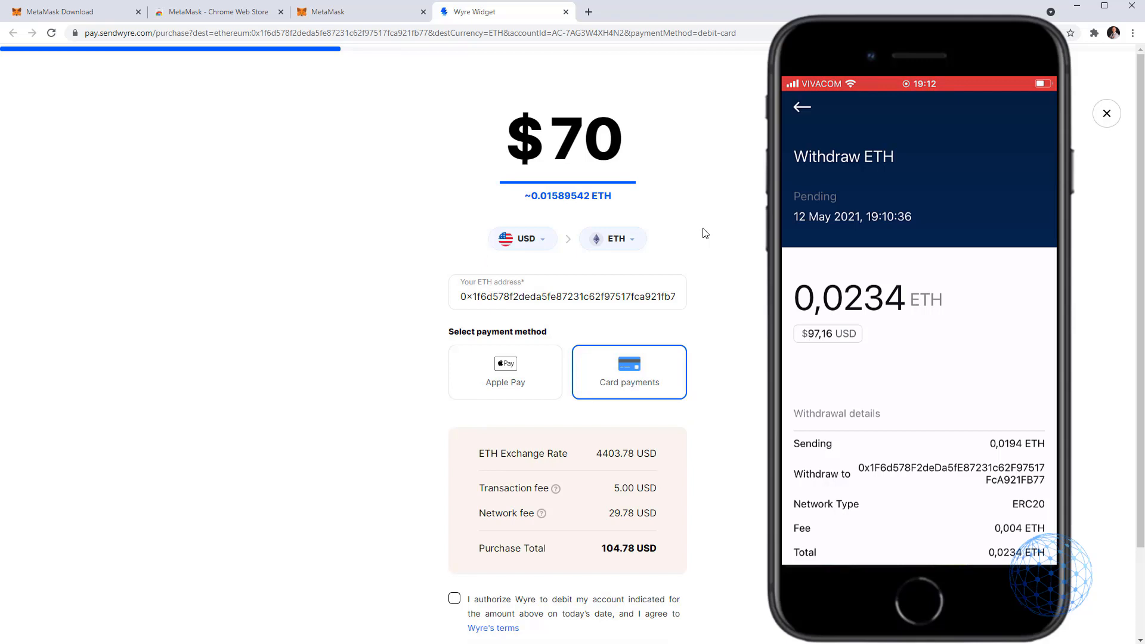
{"action": "key", "text": "BackSpace"}
{"action": "key", "text": "BackSpace"}
{"action": "type", "text": "65"}
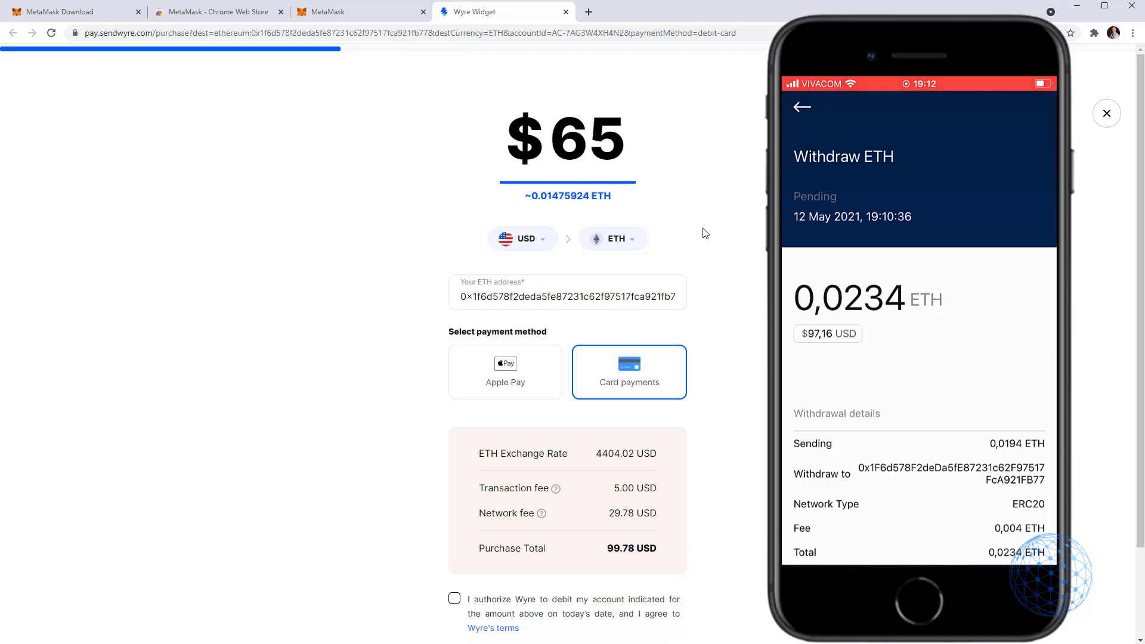
{"action": "key", "text": "BackSpace"}
{"action": "key", "text": "BackSpace"}
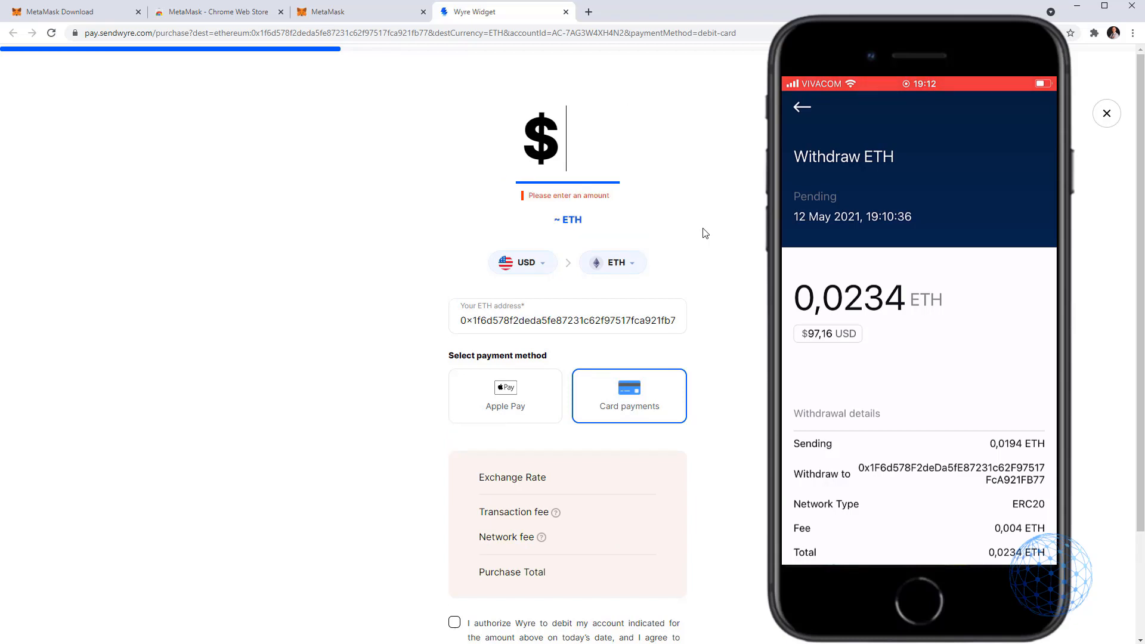
{"action": "type", "text": "63"}
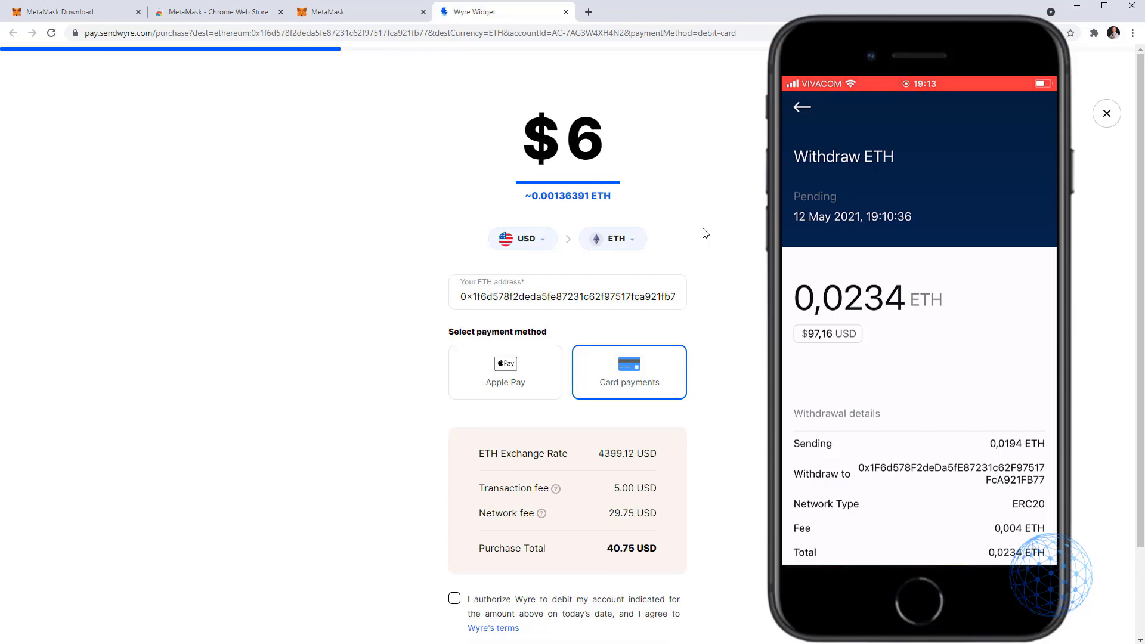
{"action": "type", "text": "25"}
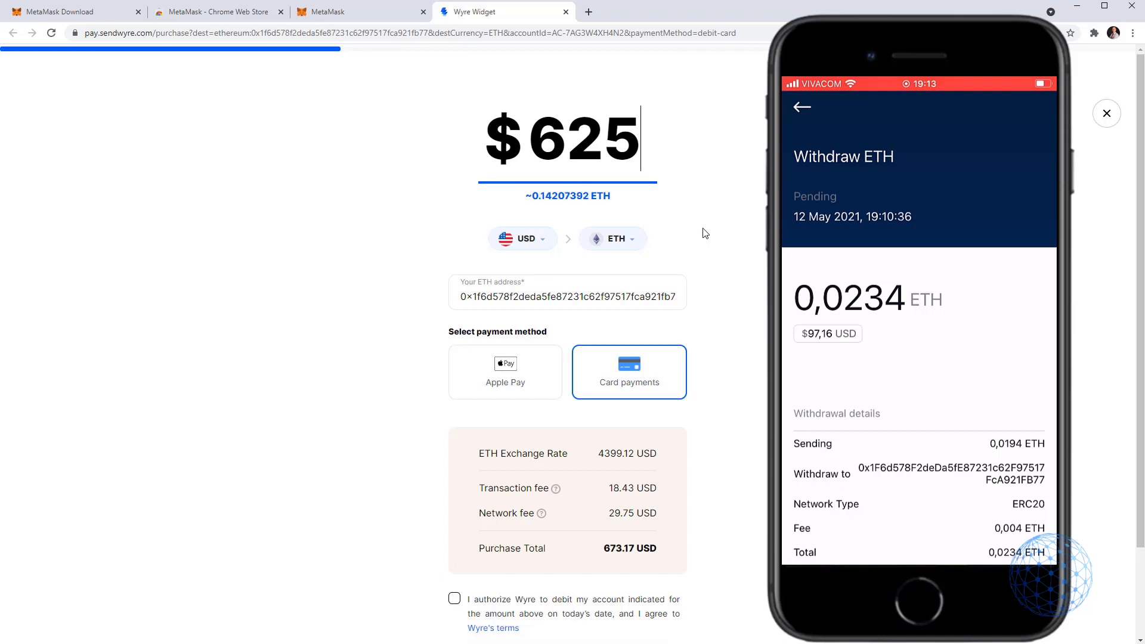
{"action": "key", "text": "BackSpace"}
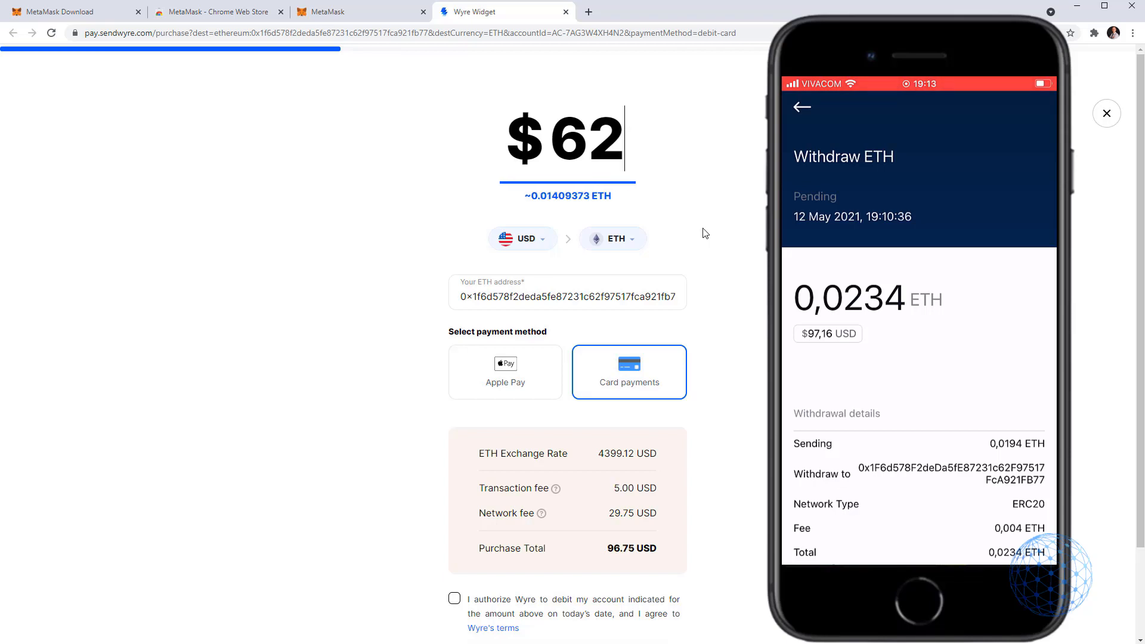
{"action": "type", "text": "2"}
{"action": "key", "text": "BackSpace"}
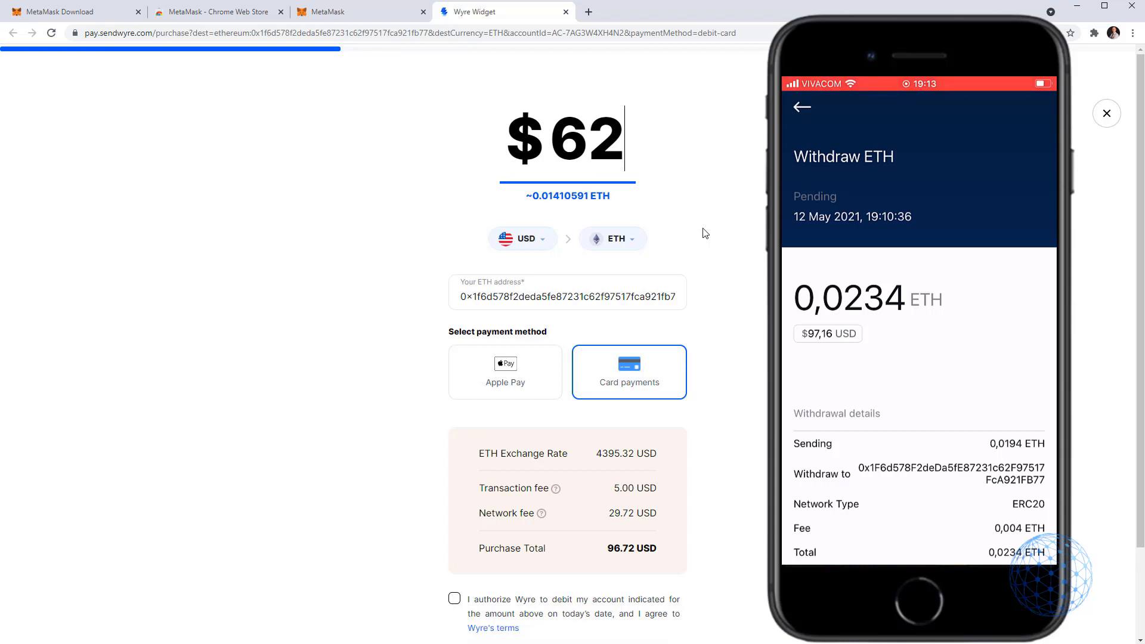
{"action": "key", "text": "BackSpace"}
{"action": "type", "text": "3"}
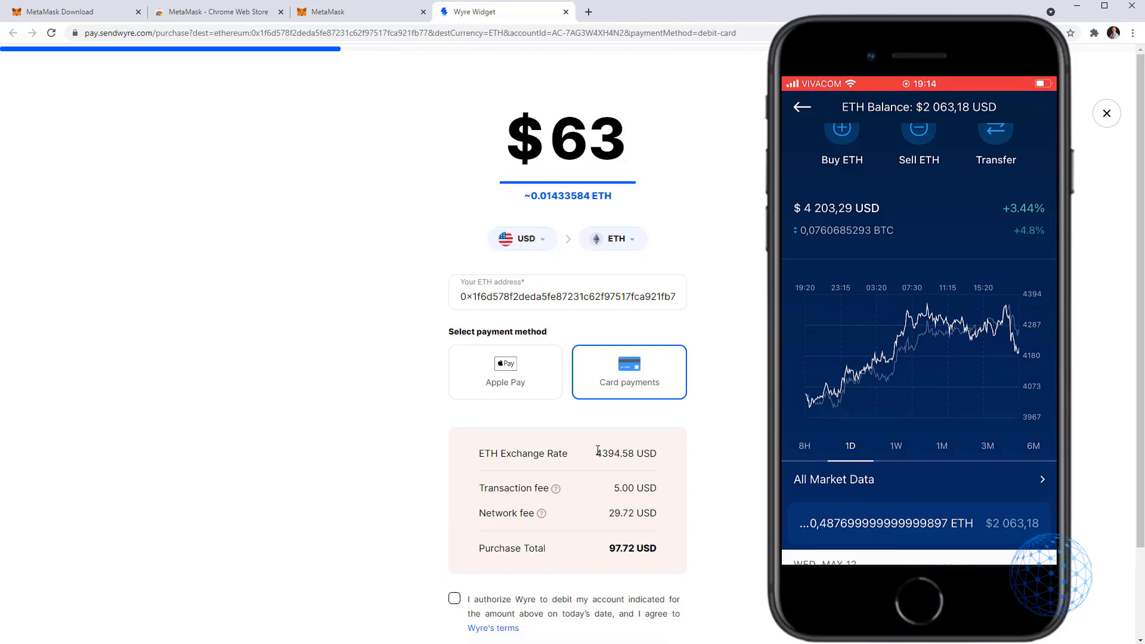
Close the Wyre tab and the deposit dialog, revealing Account 1's 0.0194 ETH balance.
{"action": "left_click", "coordinate": [1108, 112]}
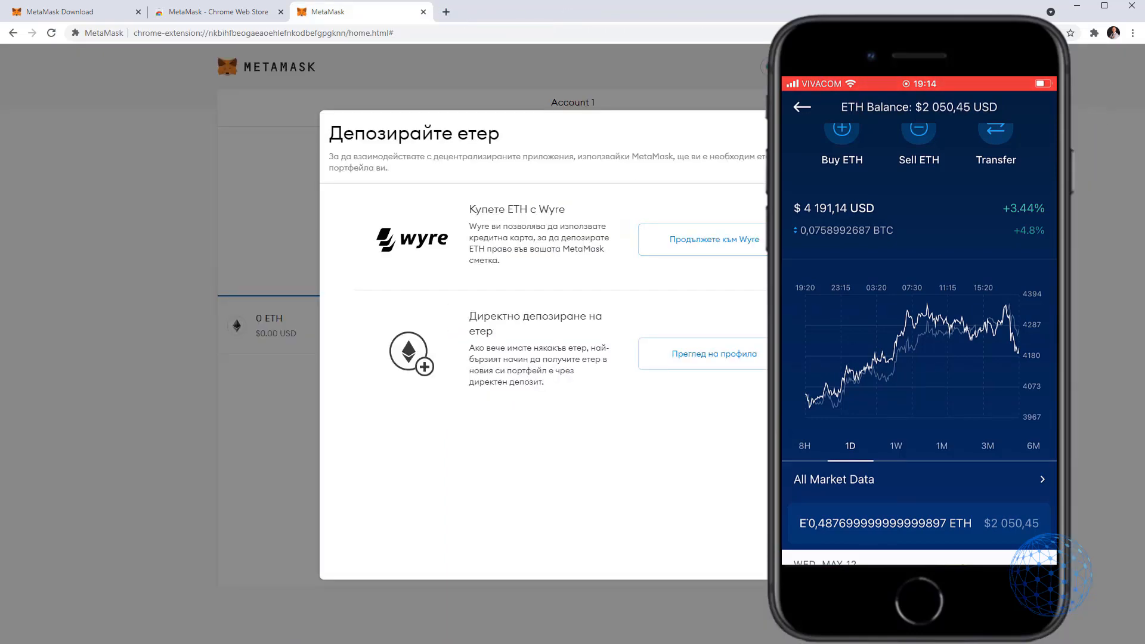
{"action": "key", "text": "Escape"}
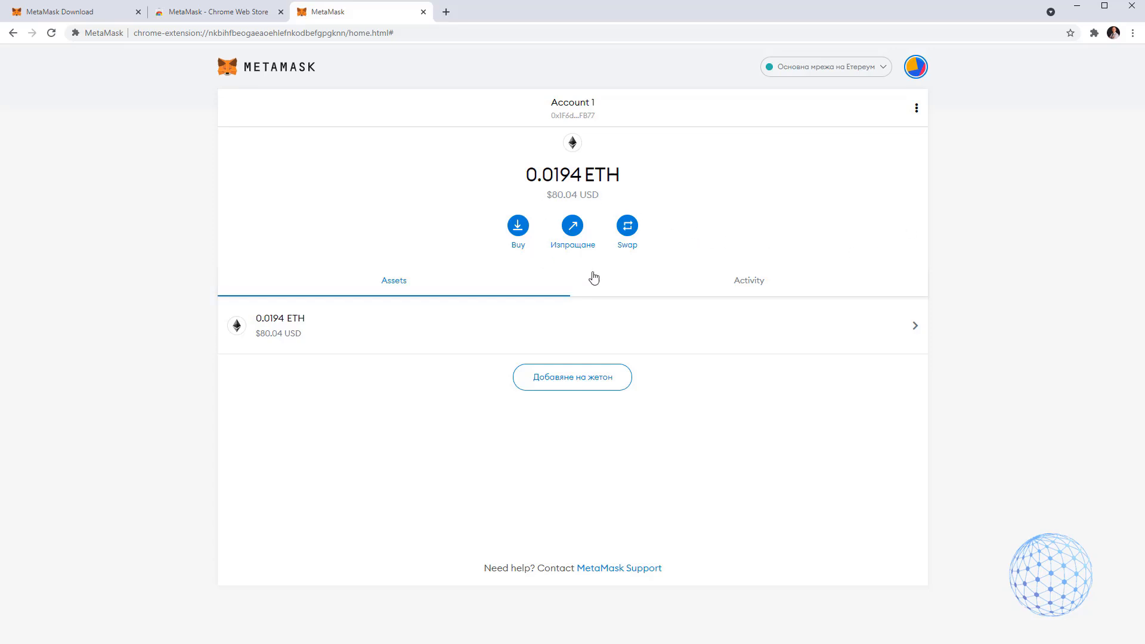
Begin an ETH swap and list the receivable tokens (SKL, UNI, LINK, AAVE).
{"action": "left_click", "coordinate": [624, 234]}
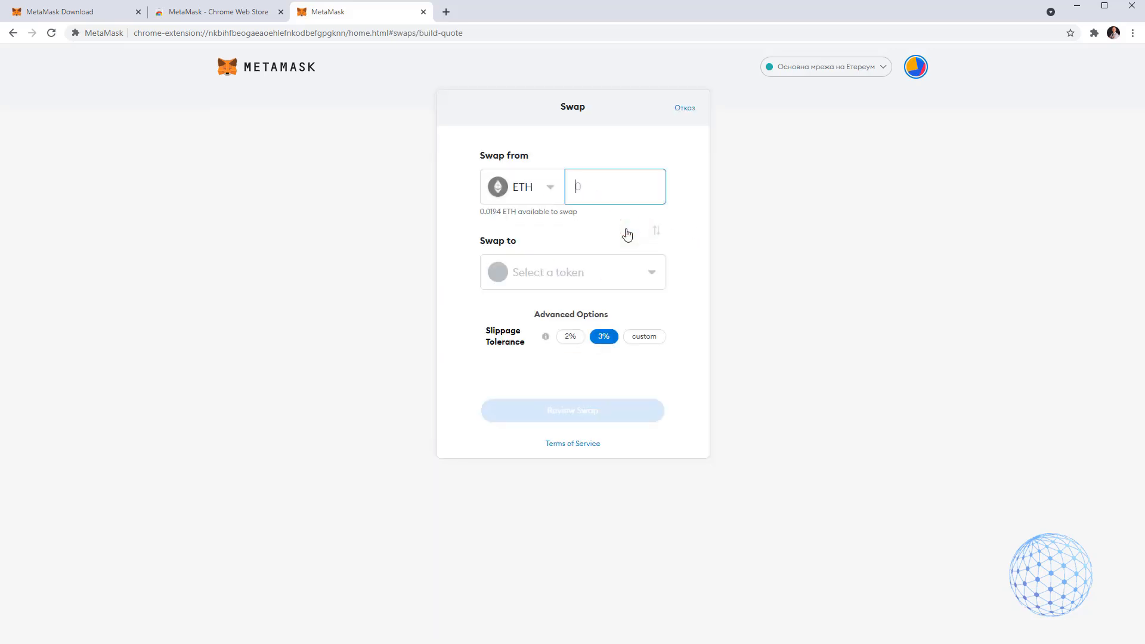
{"action": "left_click", "coordinate": [649, 271]}
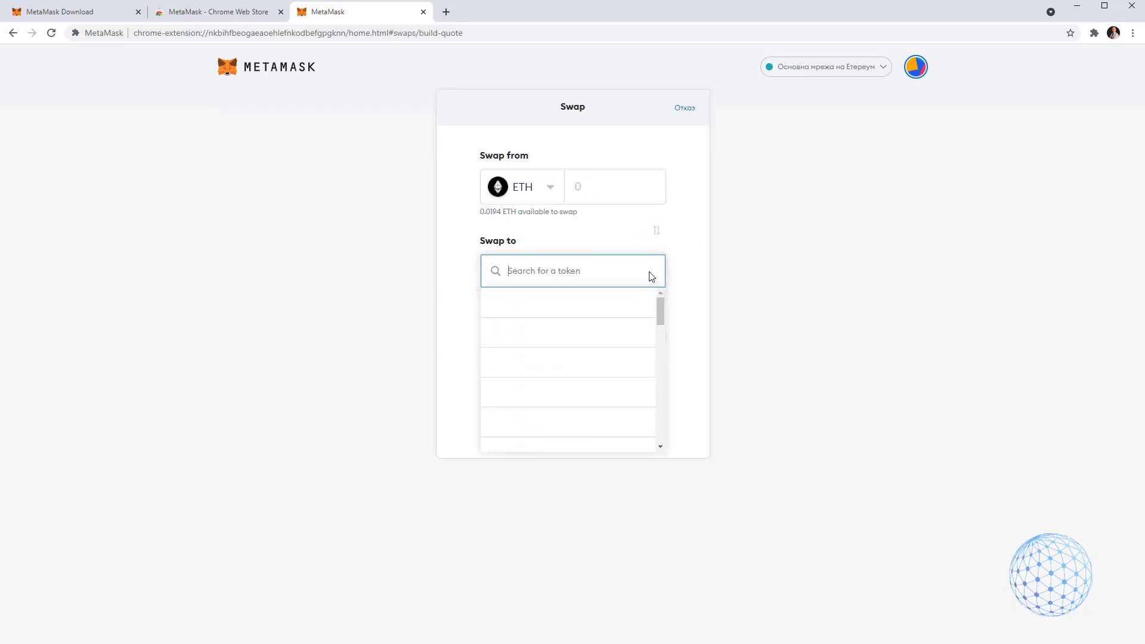
{"action": "scroll", "coordinate": [573, 368], "scroll_direction": "down", "scroll_amount": 3}
{"action": "scroll", "coordinate": [575, 363], "scroll_direction": "down", "scroll_amount": 3}
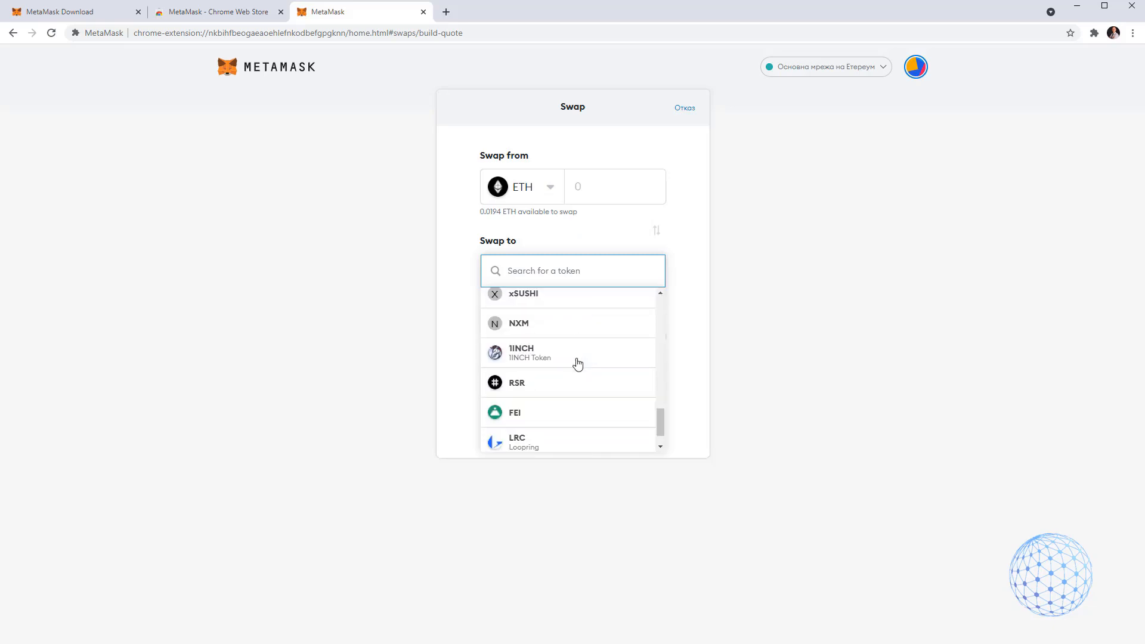
{"action": "scroll", "coordinate": [589, 364], "scroll_direction": "down", "scroll_amount": 3}
{"action": "scroll", "coordinate": [591, 363], "scroll_direction": "up", "scroll_amount": 10}
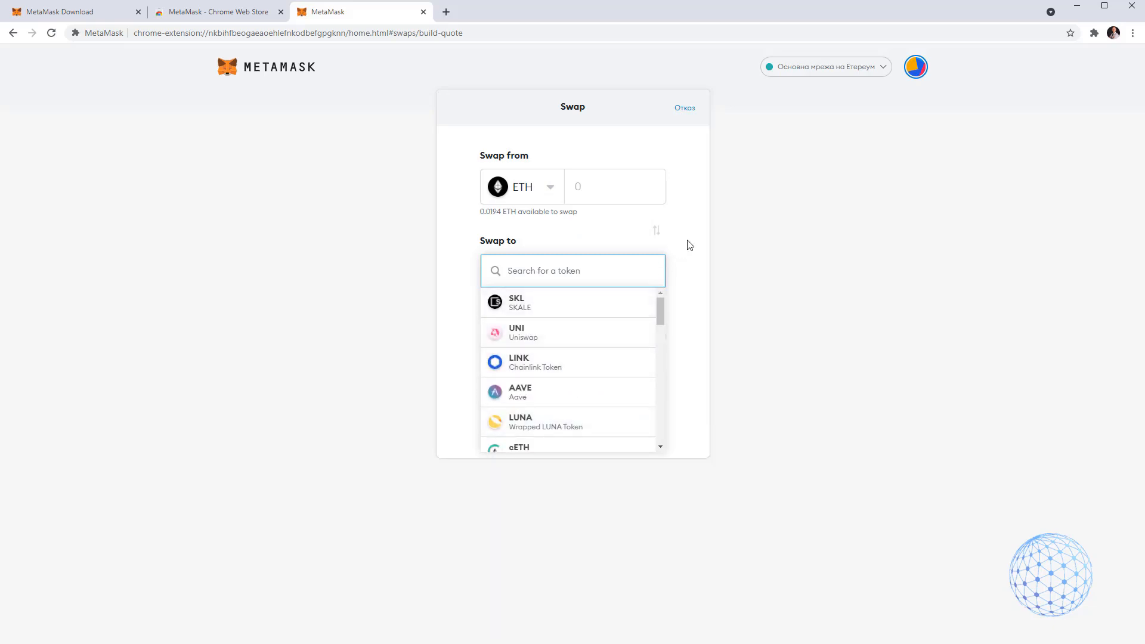